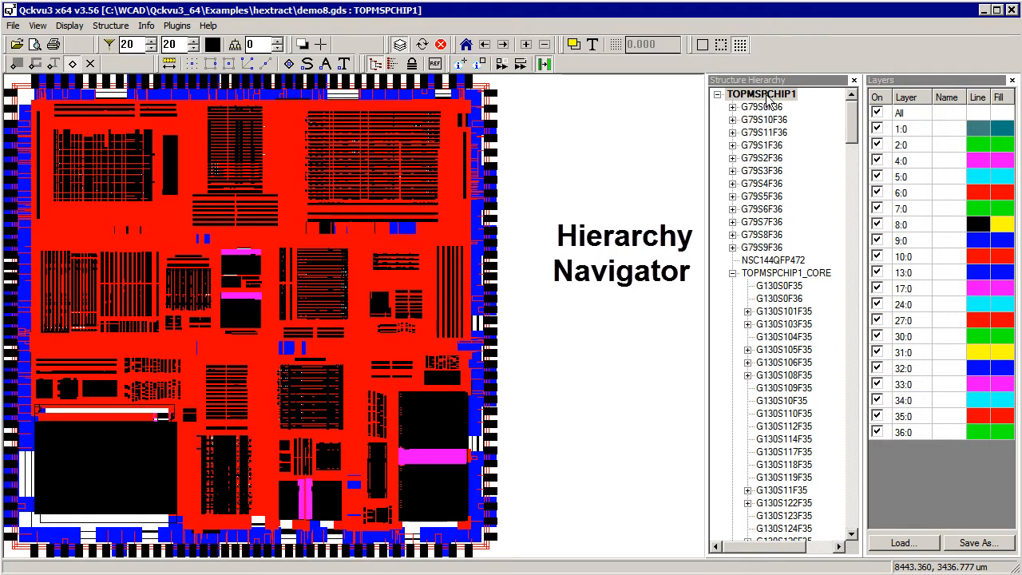
- Display the TOPMSPCHIP1_CORE structure on its own, and return to the top structure TOPMSPCHIP1
{"action": "double_click", "coordinate": [815, 274]}
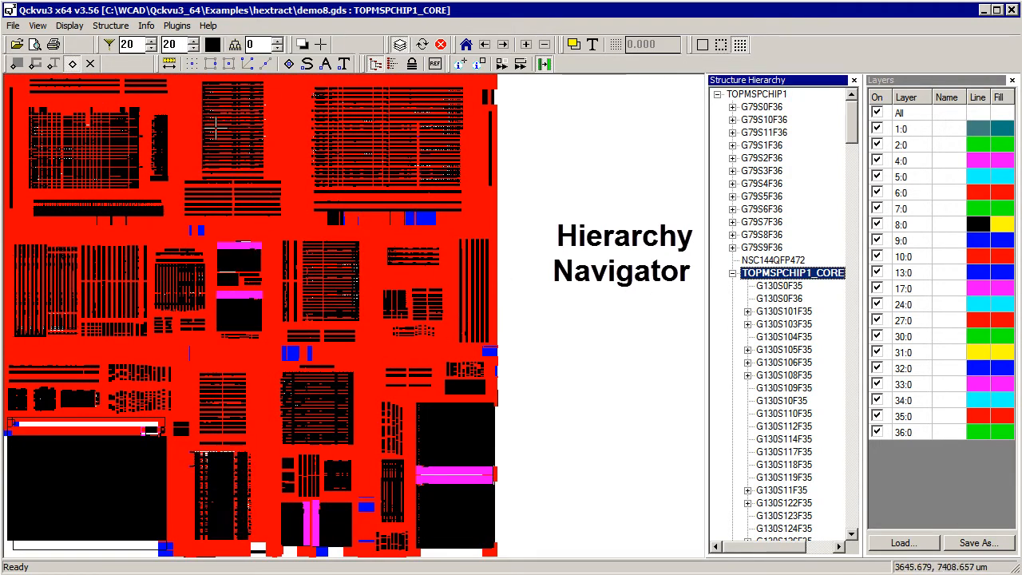
{"action": "double_click", "coordinate": [767, 95]}
{"action": "left_click_drag", "start_coordinate": [852, 129], "coordinate": [852, 311]}
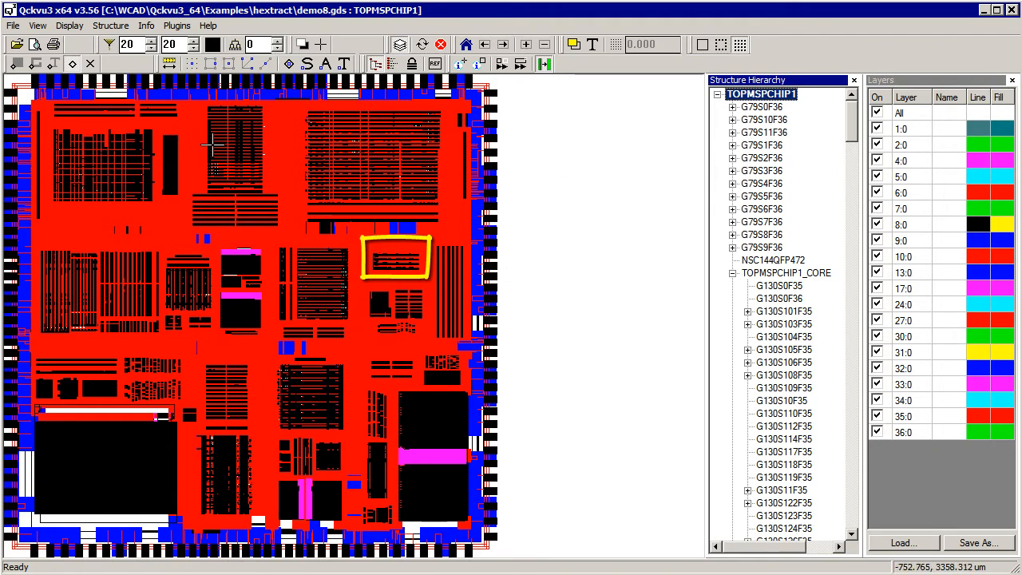
- Open HExtract for the rows of small cells right of centre, keeping data clipping at the window on and choosing a rectangular window
{"action": "left_click_drag", "start_coordinate": [368, 240], "coordinate": [424, 276]}
{"action": "left_click_drag", "start_coordinate": [64, 238], "coordinate": [268, 407]}
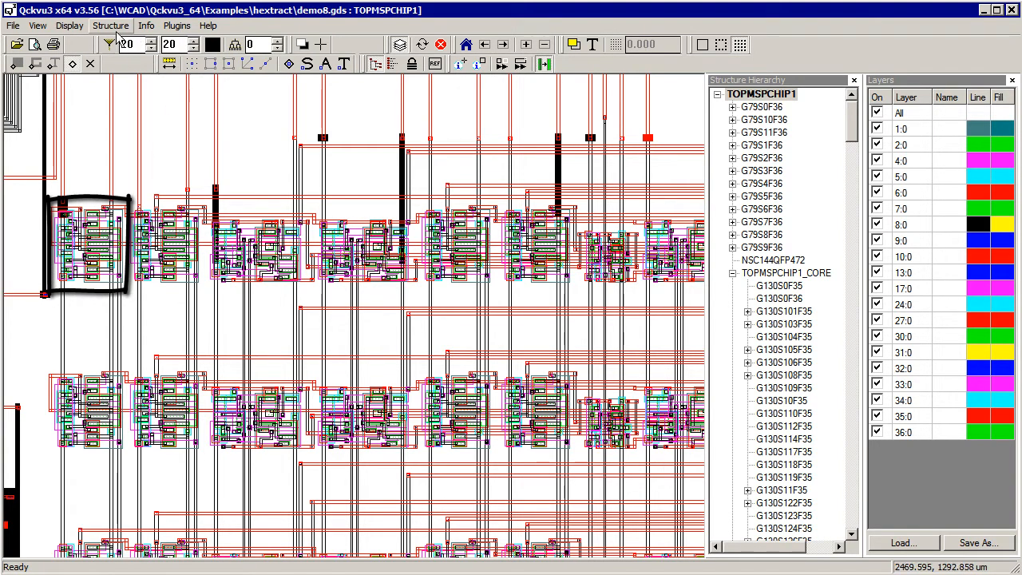
{"action": "left_click", "coordinate": [177, 26]}
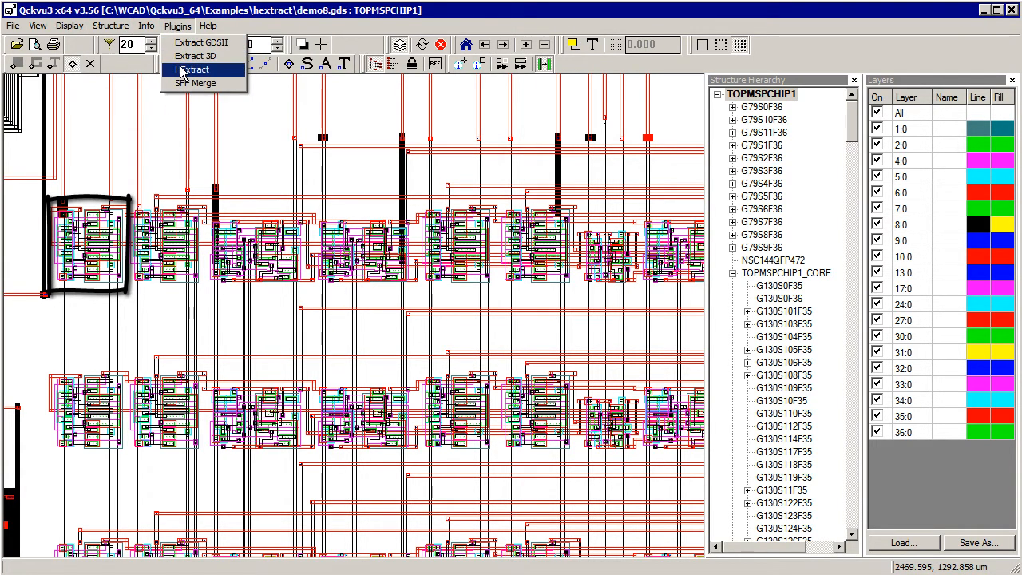
{"action": "left_click", "coordinate": [194, 70]}
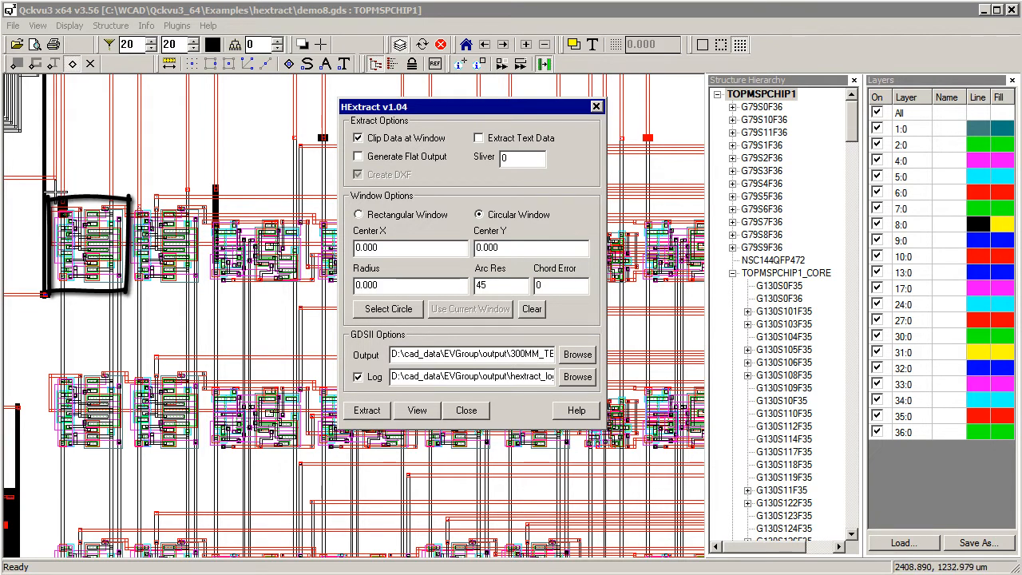
{"action": "left_click", "coordinate": [358, 139]}
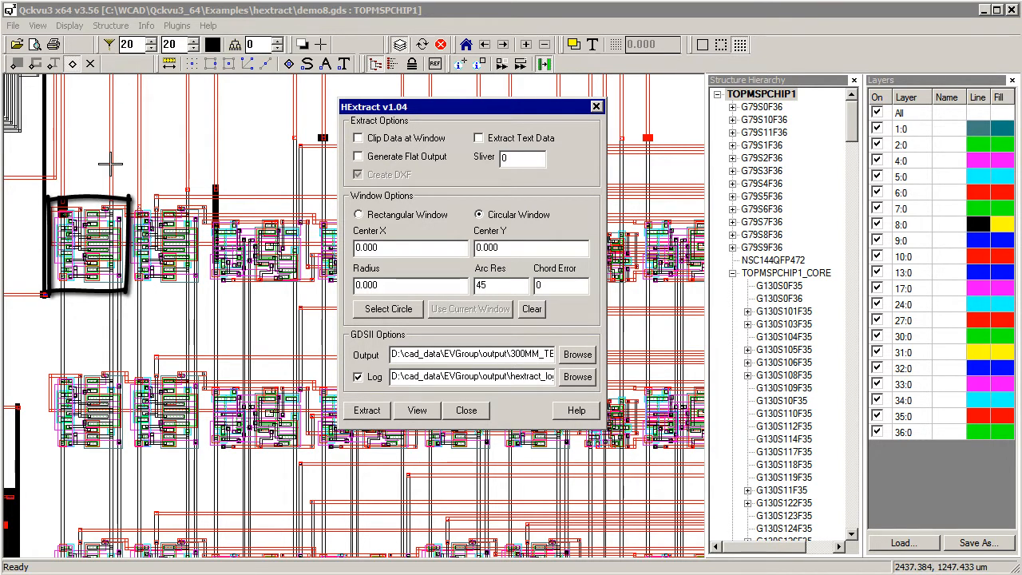
{"action": "left_click", "coordinate": [359, 138]}
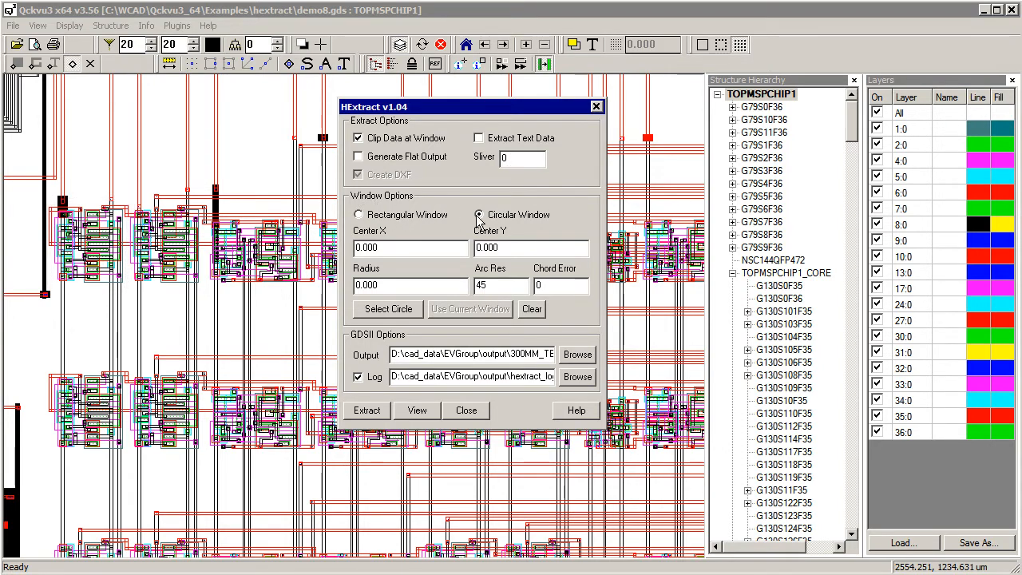
{"action": "left_click", "coordinate": [427, 216]}
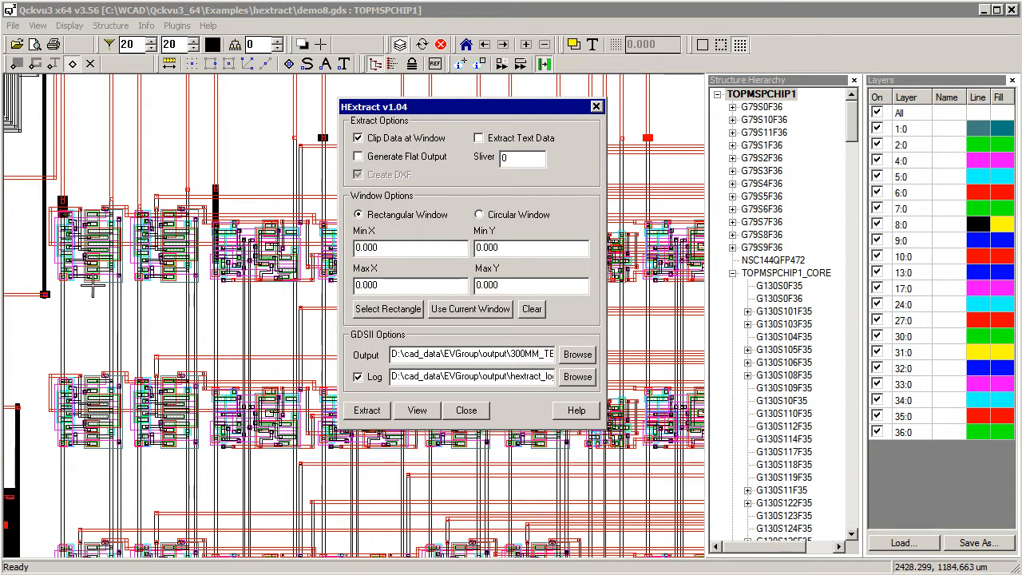
- Pick an extraction rectangle around the first cell of the upper row, about X 2405 to 2447 and Y 1183 to 1232 um
{"action": "left_click_drag", "start_coordinate": [382, 247], "coordinate": [338, 247]}
{"action": "left_click_drag", "start_coordinate": [519, 246], "coordinate": [473, 247]}
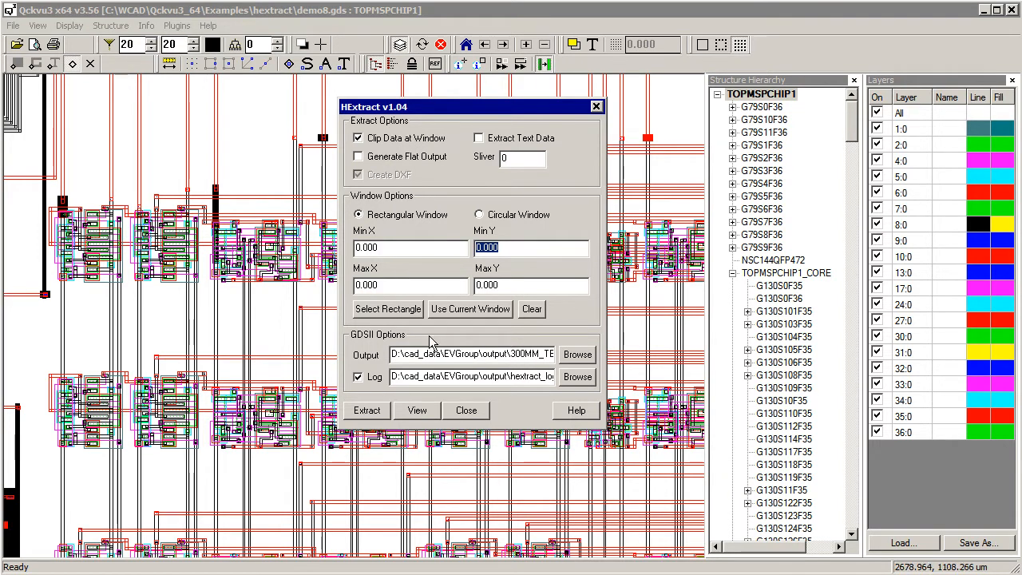
{"action": "left_click", "coordinate": [401, 314]}
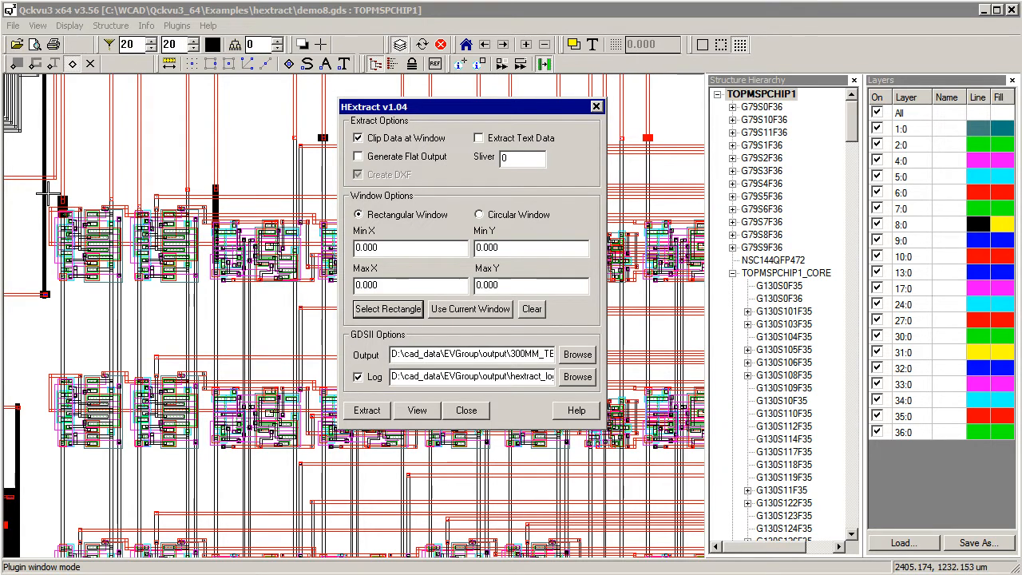
{"action": "left_click_drag", "start_coordinate": [47, 193], "coordinate": [128, 290]}
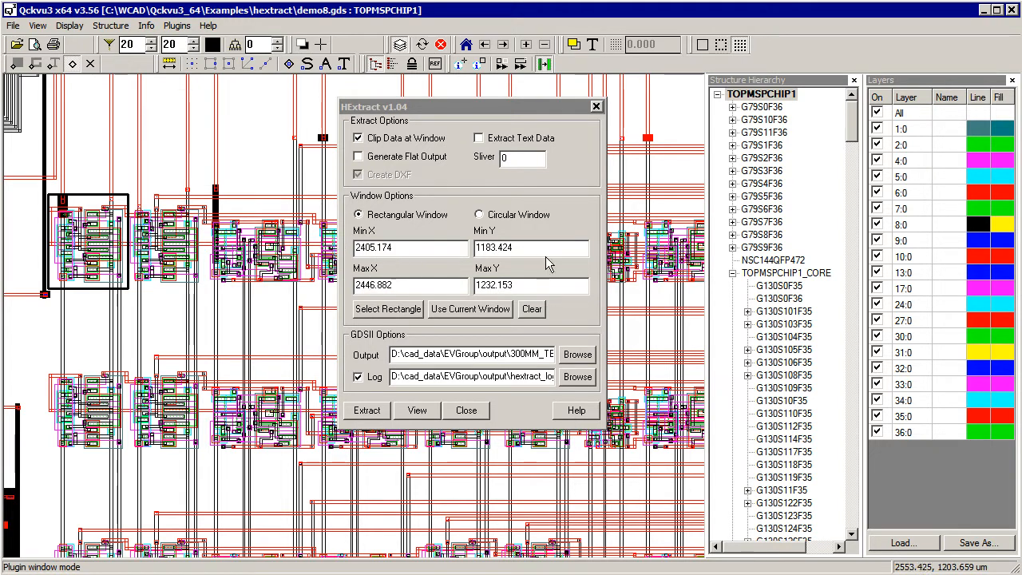
- Trim the extraction window limits to whole numbers: Min X 2405, Max X 2446, Min Y 1183 and Max Y 1232
{"action": "left_click_drag", "start_coordinate": [393, 247], "coordinate": [378, 248]}
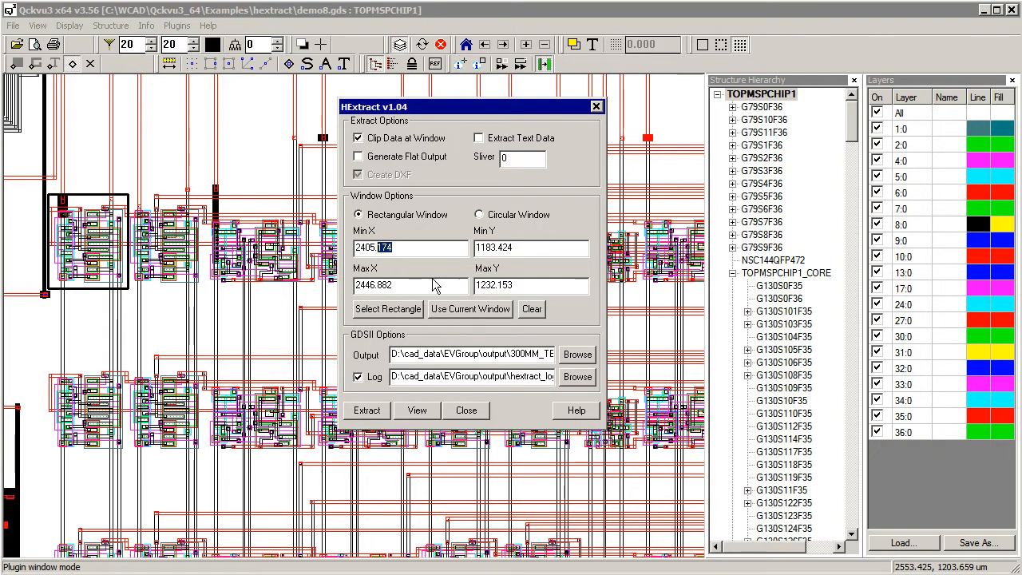
{"action": "key", "text": "Delete"}
{"action": "left_click_drag", "start_coordinate": [392, 285], "coordinate": [381, 285]}
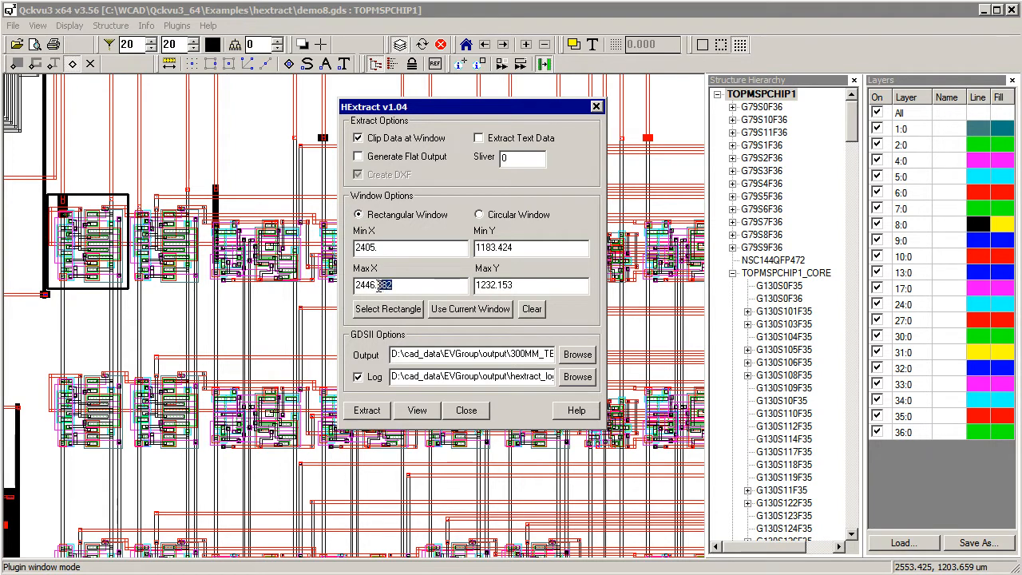
{"action": "key", "text": "Delete"}
{"action": "left_click_drag", "start_coordinate": [514, 247], "coordinate": [499, 247]}
{"action": "key", "text": "Delete"}
{"action": "left_click_drag", "start_coordinate": [514, 286], "coordinate": [499, 285]}
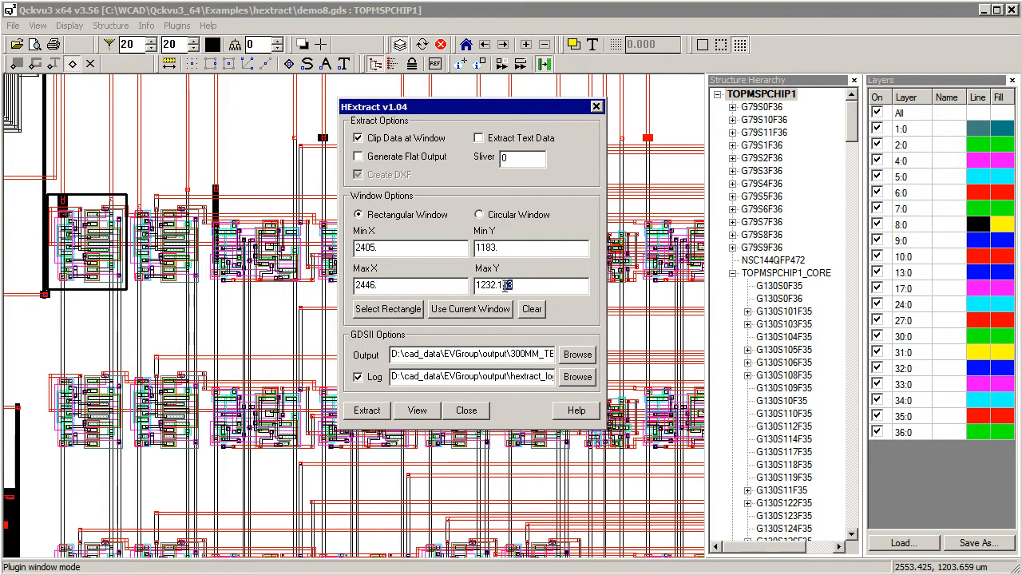
{"action": "key", "text": "Delete"}
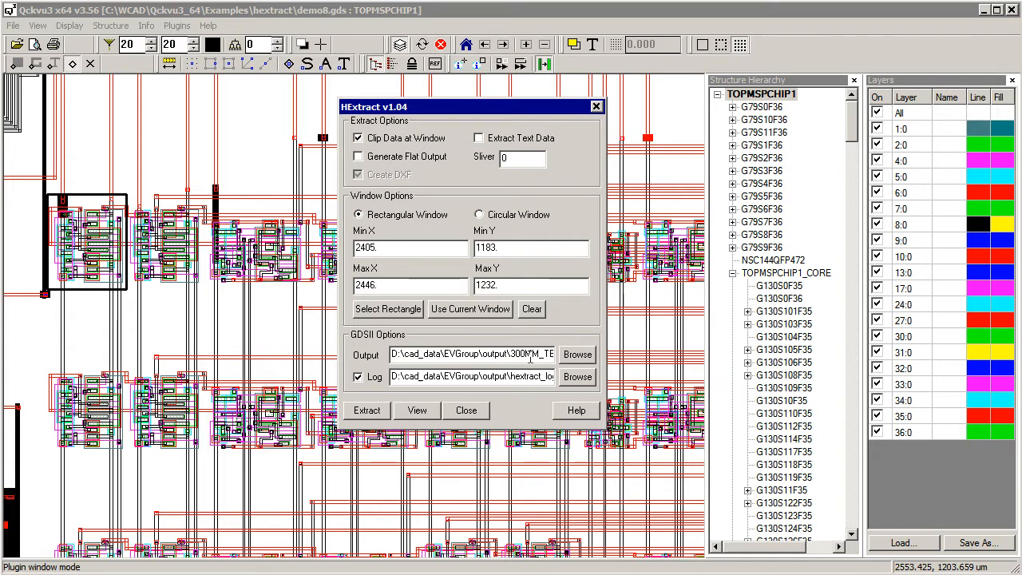
- Set the GDSII output file to window1.gds in the Examples\hextract folder
{"action": "left_click", "coordinate": [576, 354]}
{"action": "key", "text": "ctrl+a"}
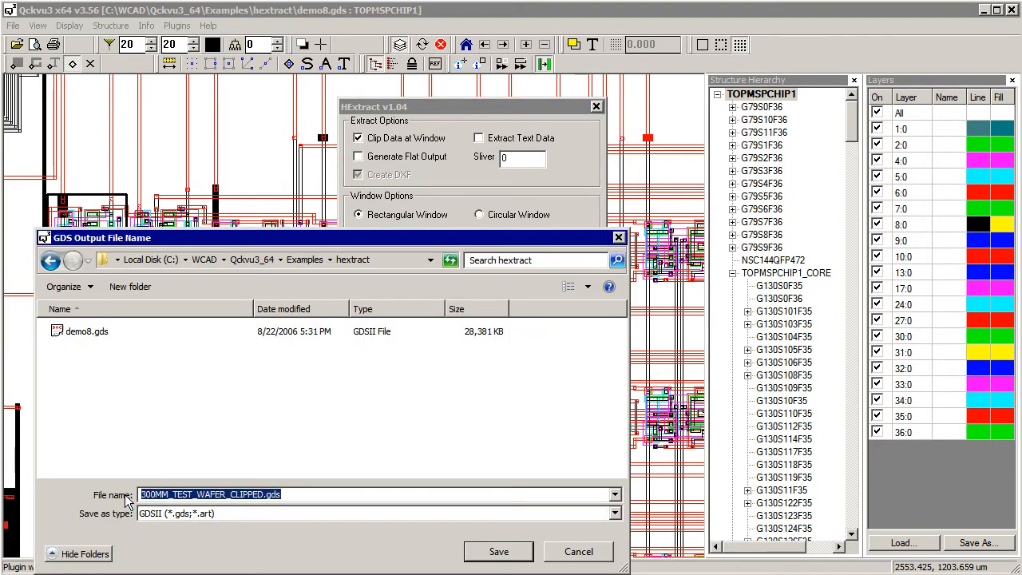
{"action": "type", "text": "window1.gds"}
{"action": "left_click", "coordinate": [501, 556]}
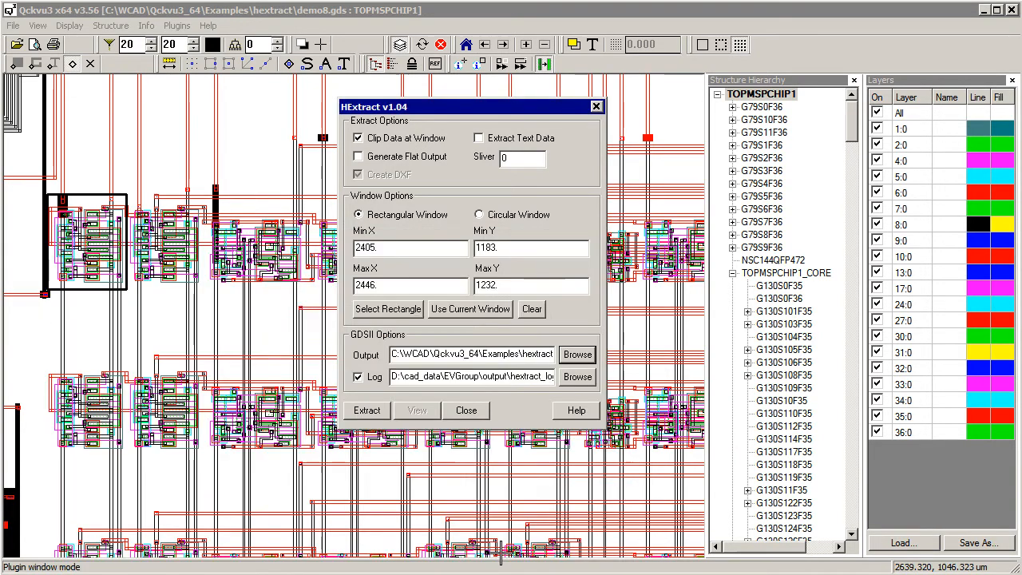
- Turn off the log file and extract the windowed data to window1.gds
{"action": "left_click", "coordinate": [359, 378]}
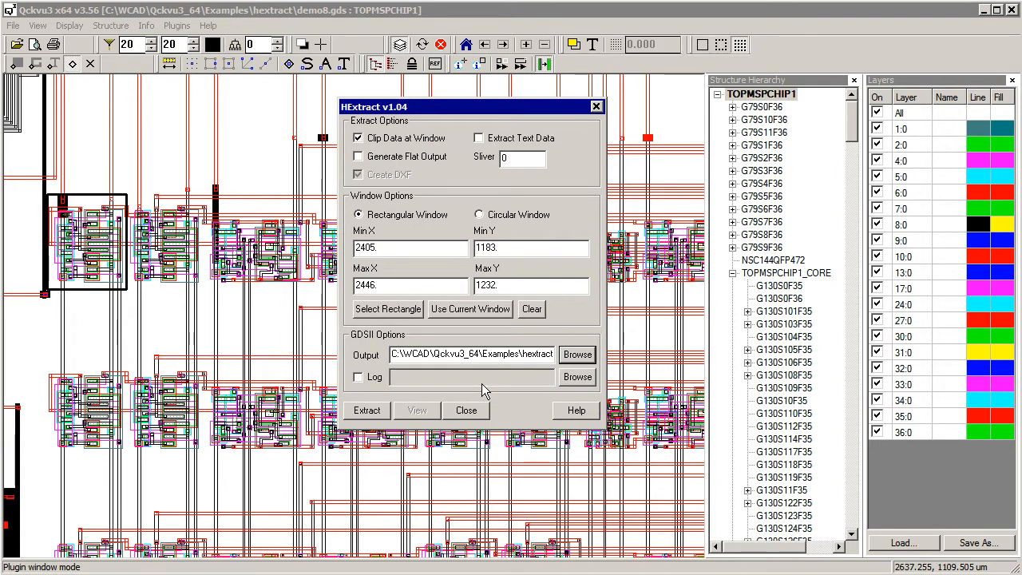
{"action": "left_click", "coordinate": [368, 412]}
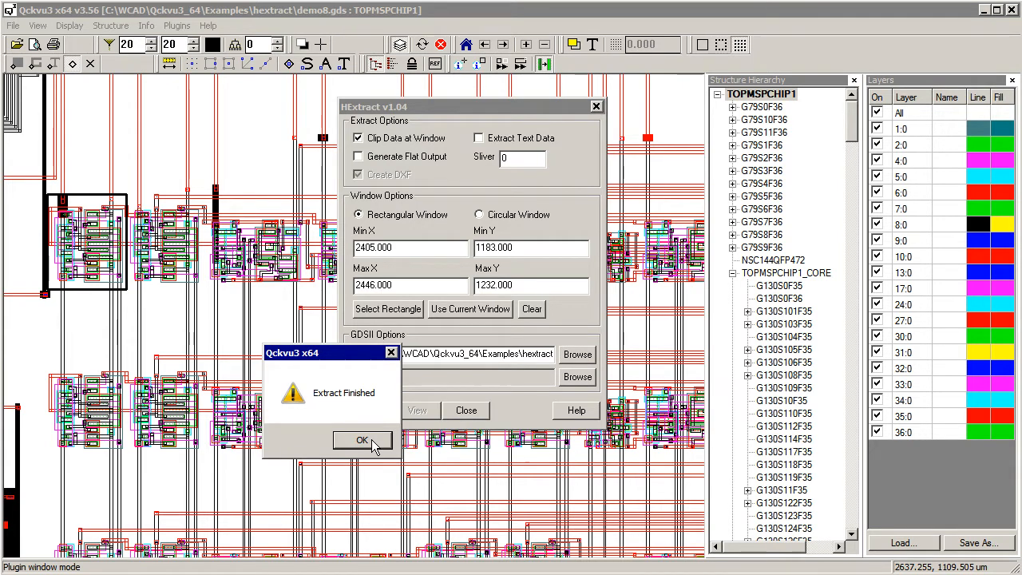
{"action": "left_click", "coordinate": [363, 441]}
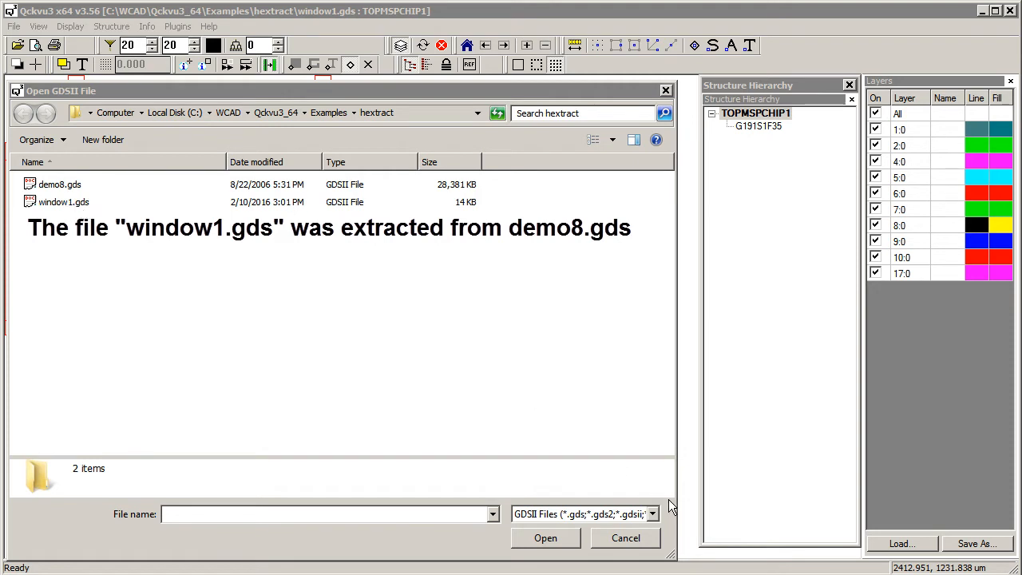
- Examine the hierarchy of window1.gds by displaying structure G191S1F35, and return to TOPMSPCHIP1
{"action": "left_click", "coordinate": [623, 537]}
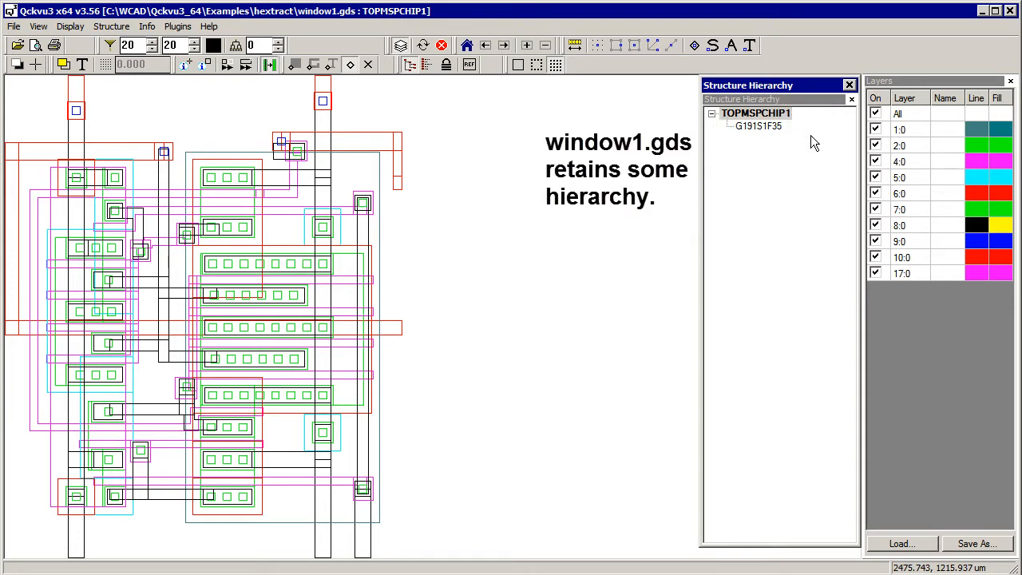
{"action": "left_click", "coordinate": [763, 130]}
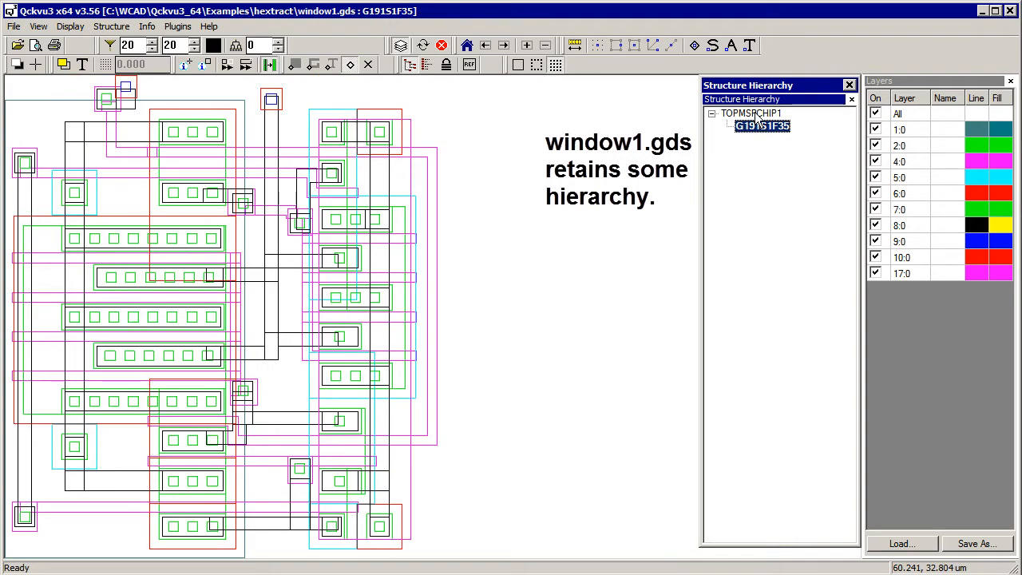
{"action": "left_click", "coordinate": [759, 115]}
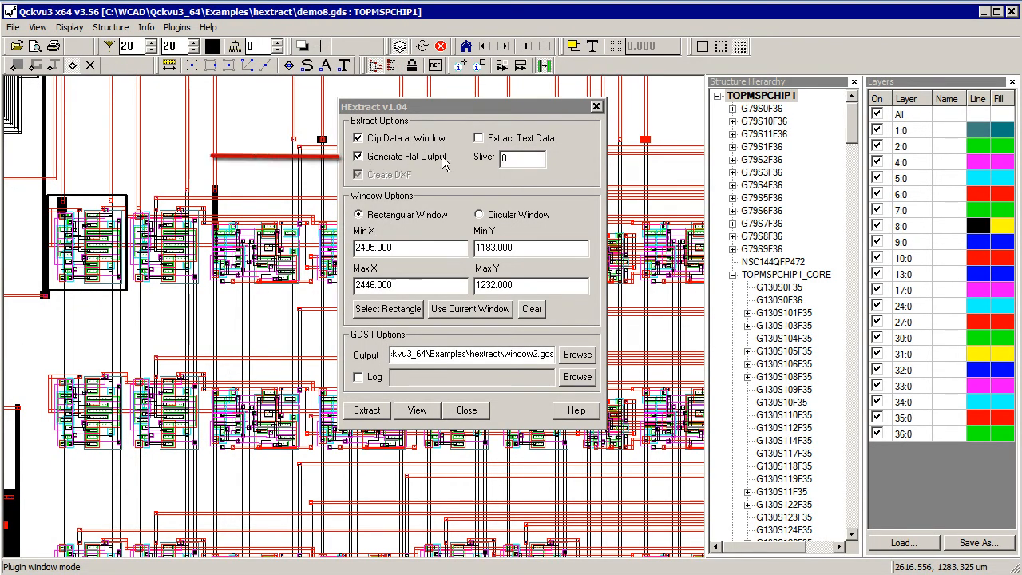
- Extract the same window from demo8.gds to window2.gds as flat output
{"action": "left_click", "coordinate": [368, 410]}
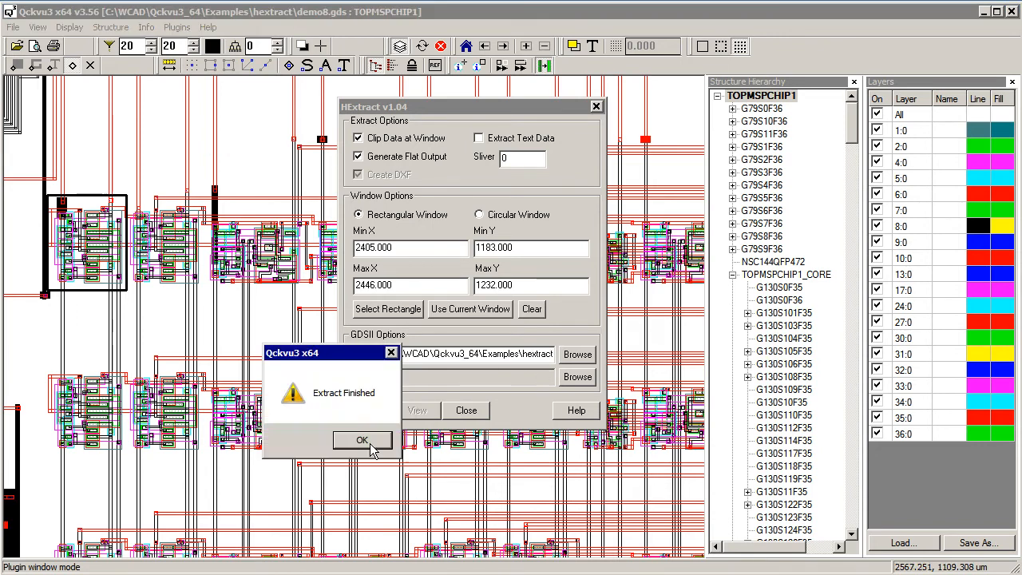
{"action": "left_click", "coordinate": [369, 442]}
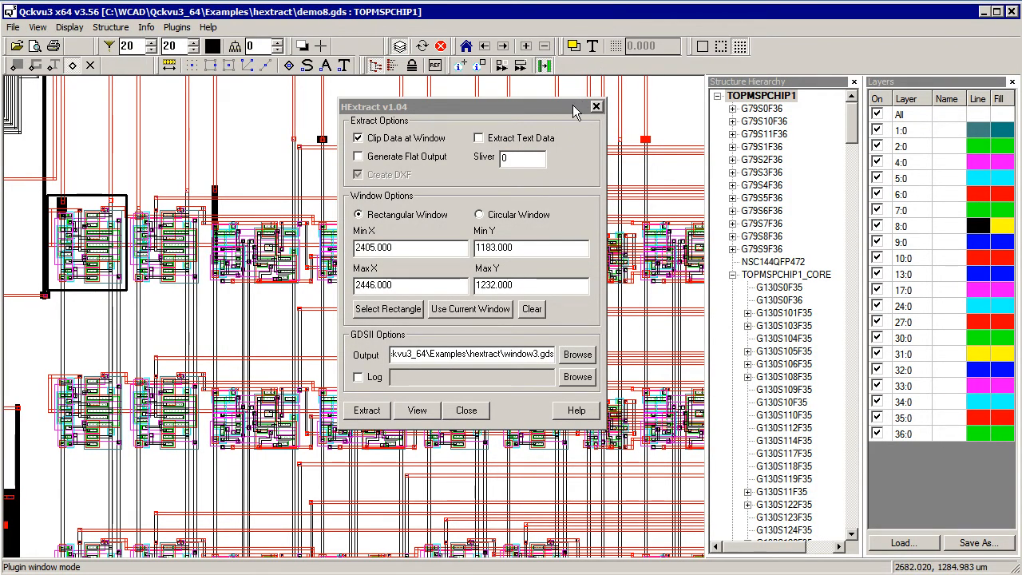
- Leave only layers 1:0, 2:0 and 4:0 switched on and extract the window to window3.gds
{"action": "left_click", "coordinate": [877, 116]}
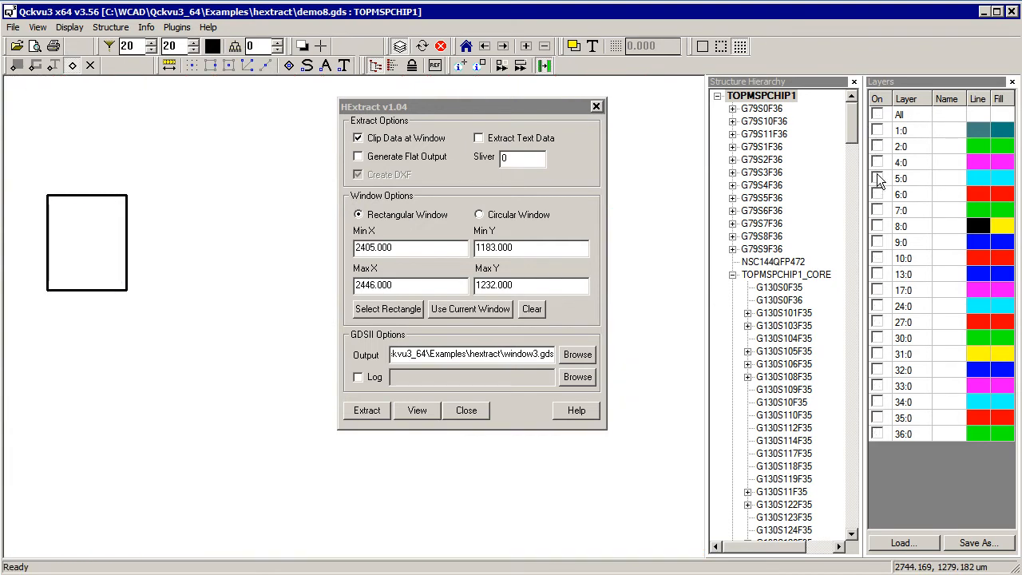
{"action": "left_click", "coordinate": [877, 130]}
{"action": "left_click", "coordinate": [877, 146]}
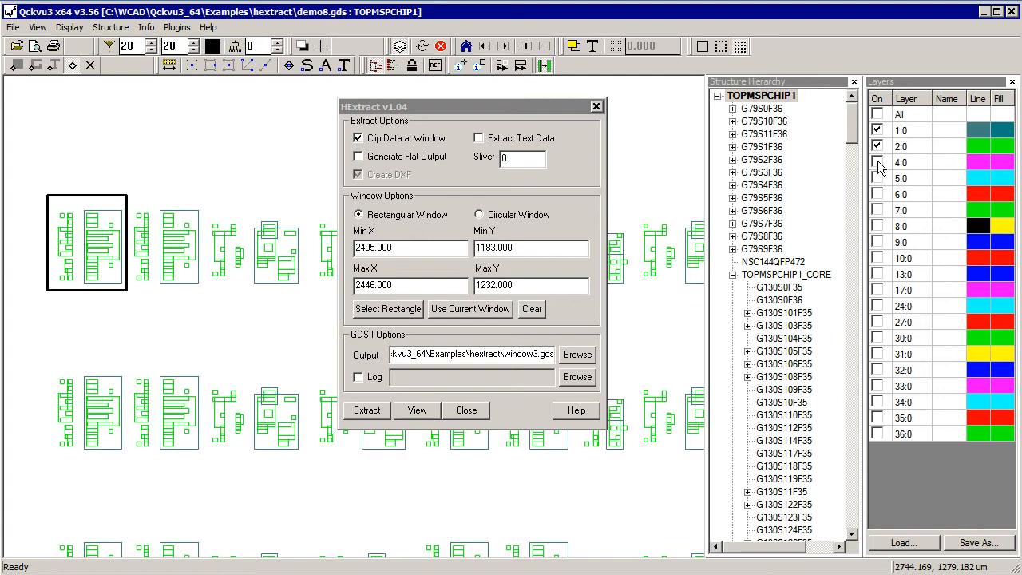
{"action": "left_click", "coordinate": [877, 162]}
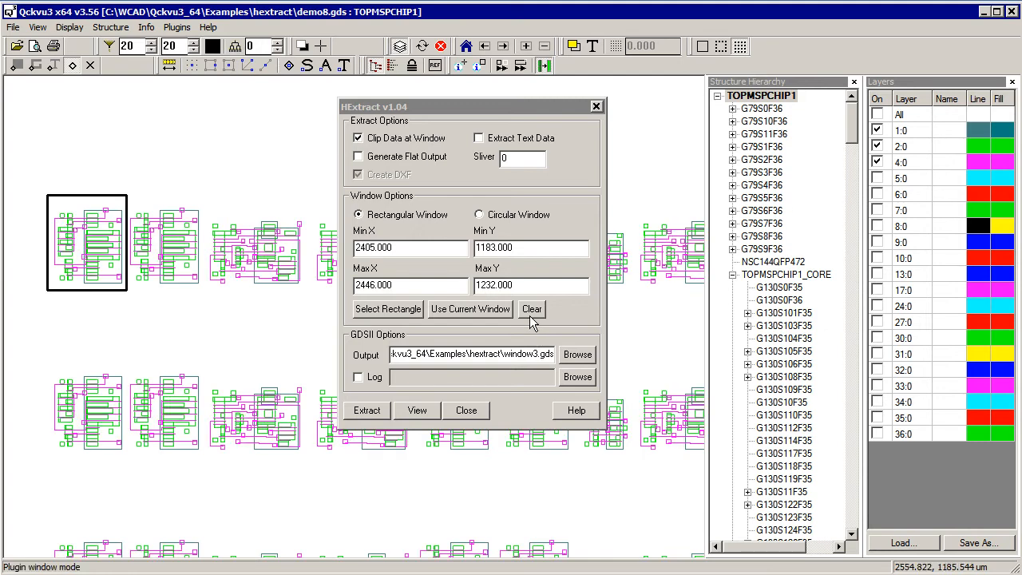
{"action": "left_click", "coordinate": [367, 412]}
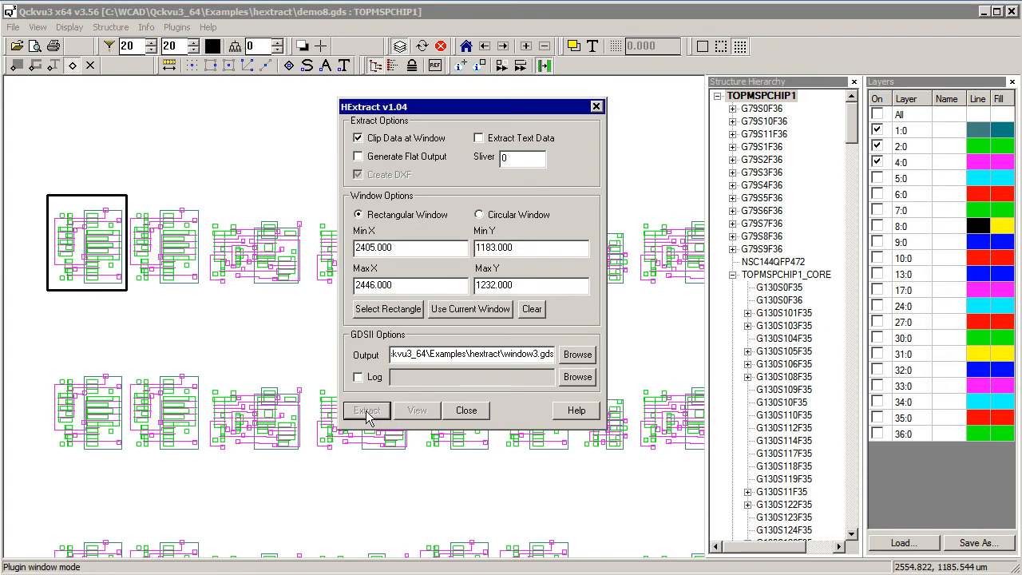